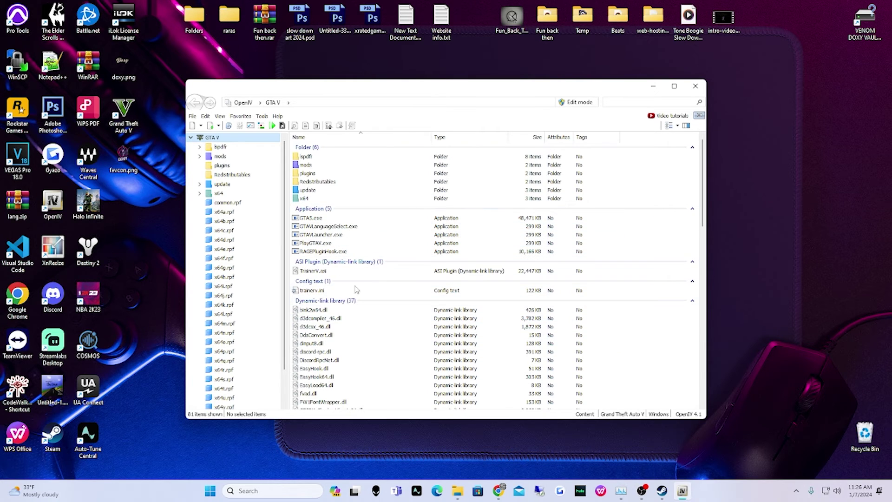
Open the mods folder in OpenIV, then return to the GTA V folder
{"action": "left_click", "coordinate": [328, 165]}
{"action": "double_click", "coordinate": [329, 166]}
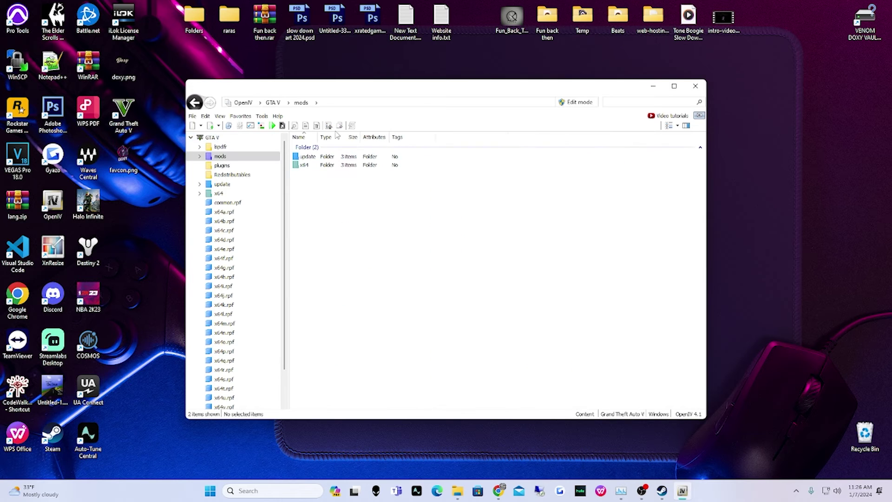
{"action": "left_click", "coordinate": [194, 102]}
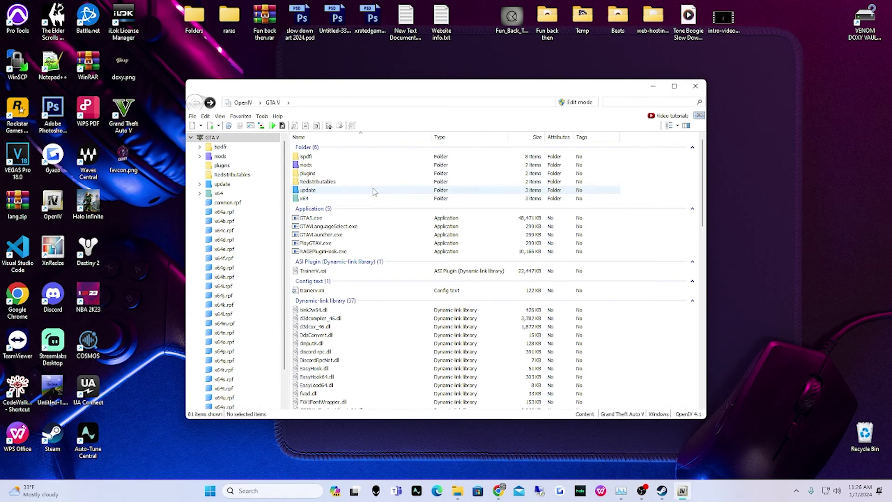
Install OpenIV.ASI and openCamera in the ASI Manager, then close OpenIV
{"action": "left_click", "coordinate": [262, 117]}
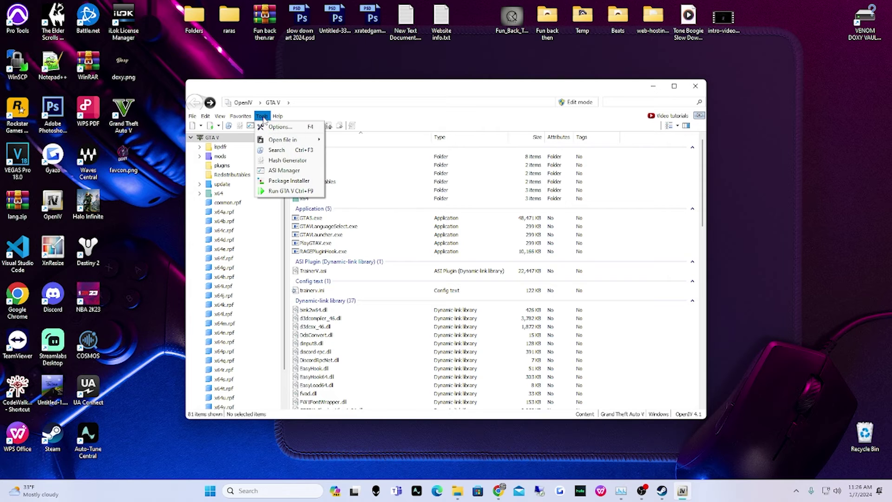
{"action": "left_click", "coordinate": [299, 173]}
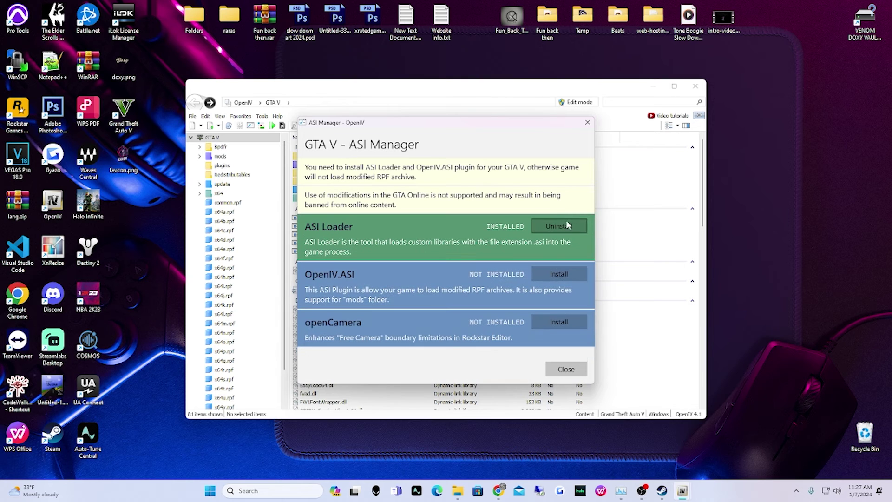
{"action": "left_click", "coordinate": [569, 274]}
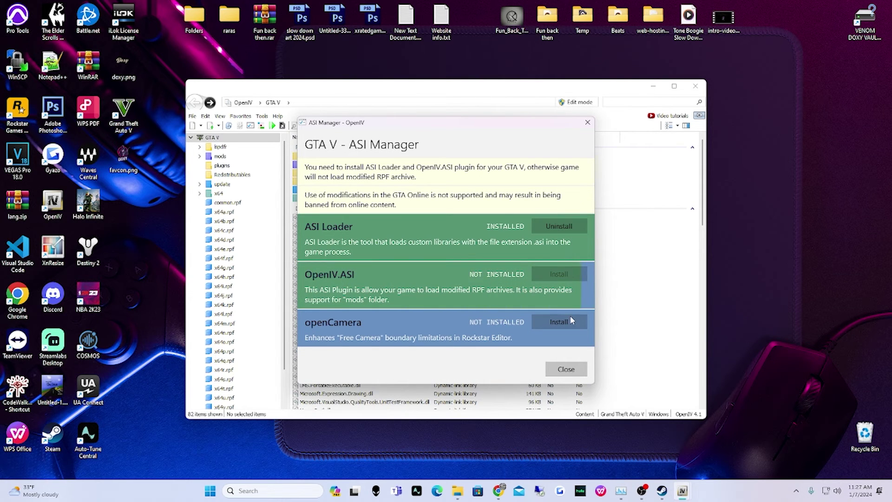
{"action": "left_click", "coordinate": [571, 322]}
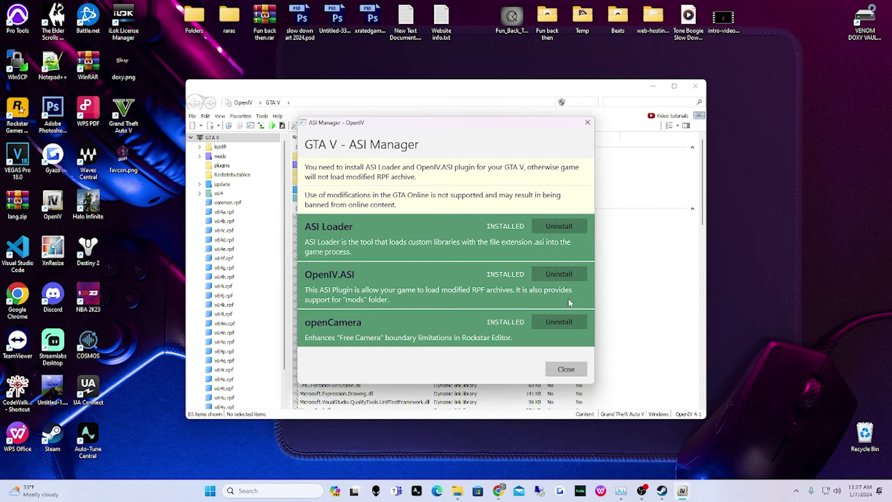
{"action": "left_click", "coordinate": [568, 368]}
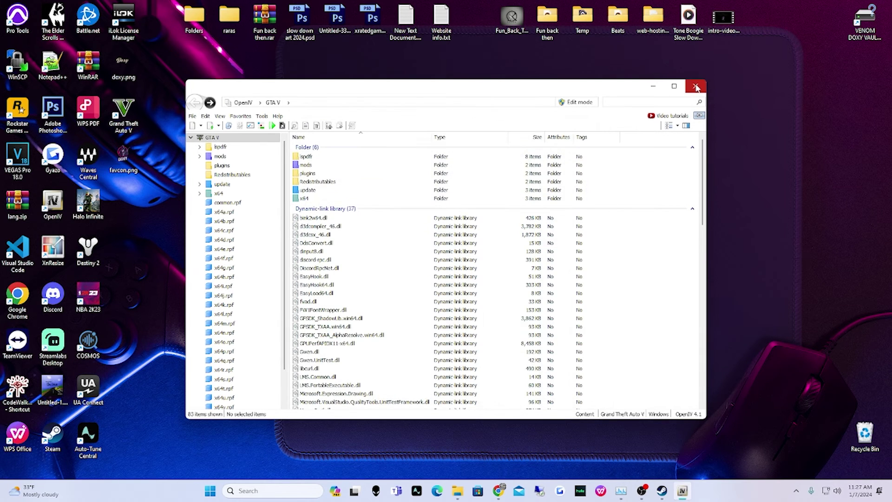
{"action": "left_click", "coordinate": [696, 86]}
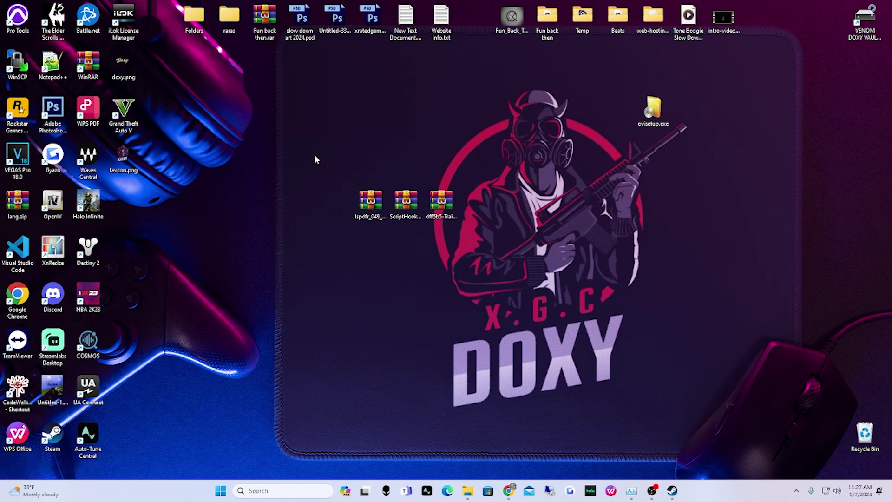
Launch RAGEPluginHook.exe from the GTA V folder and accept its disclaimer to reach Settings
{"action": "left_click", "coordinate": [468, 491]}
{"action": "left_click_drag", "start_coordinate": [379, 315], "coordinate": [518, 50]}
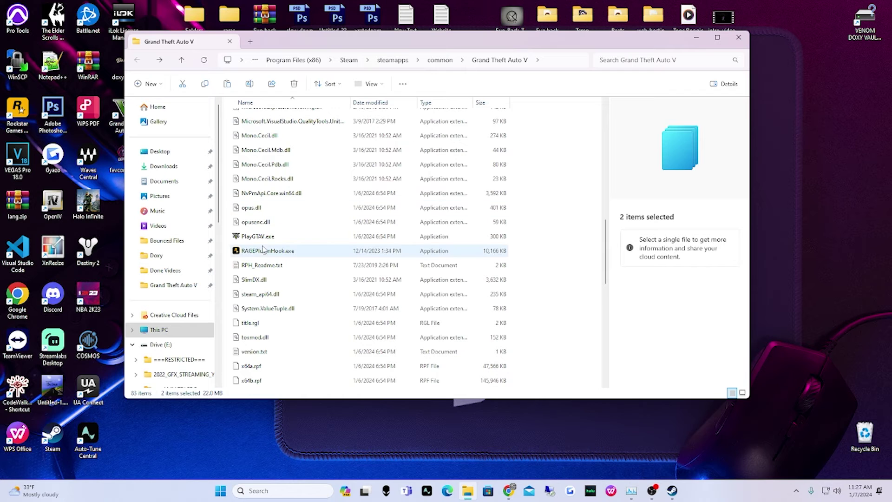
{"action": "left_click", "coordinate": [269, 252]}
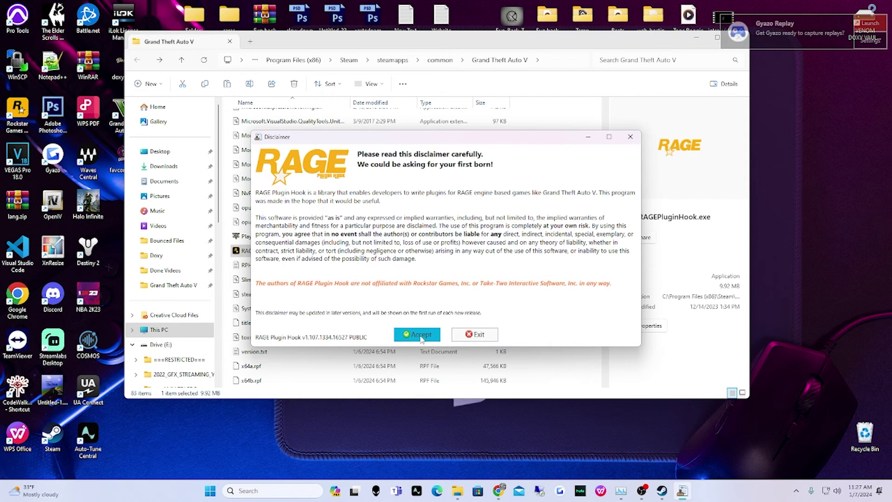
{"action": "left_click", "coordinate": [418, 334]}
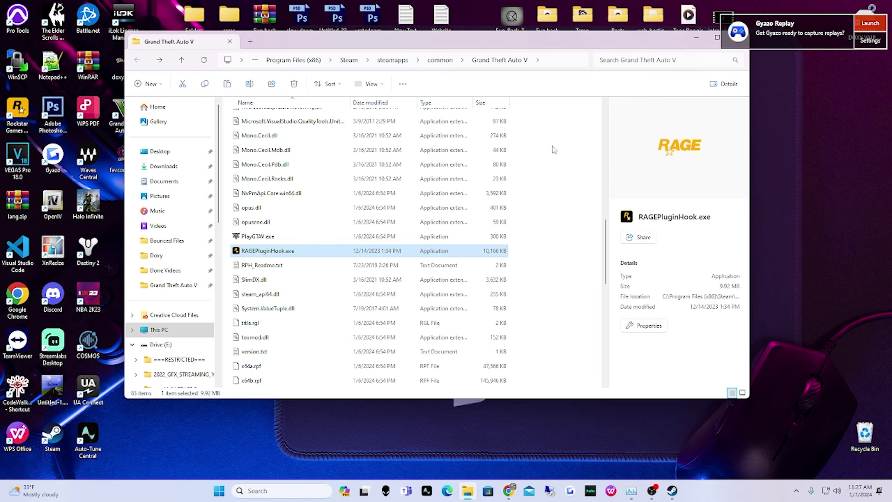
{"action": "left_click", "coordinate": [697, 40]}
{"action": "left_click", "coordinate": [697, 40]}
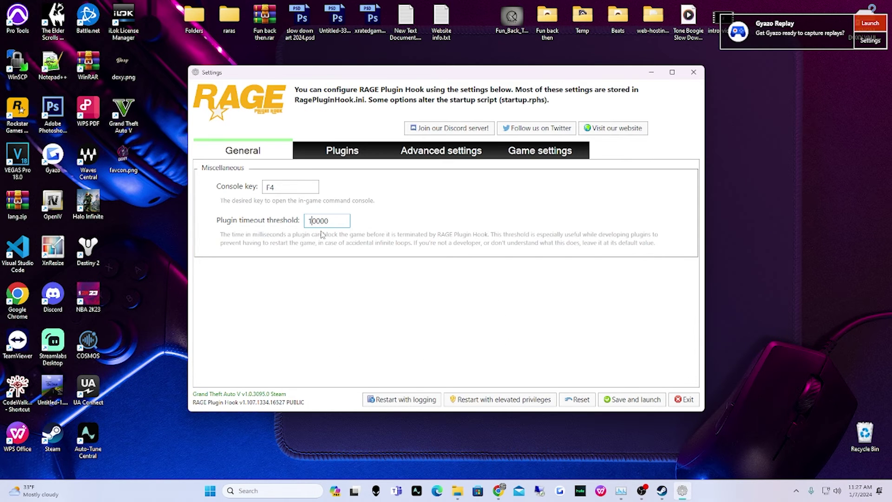
Set the plugin timeout threshold to 60000 and load all plugins on startup
{"action": "key", "text": "BackSpace"}
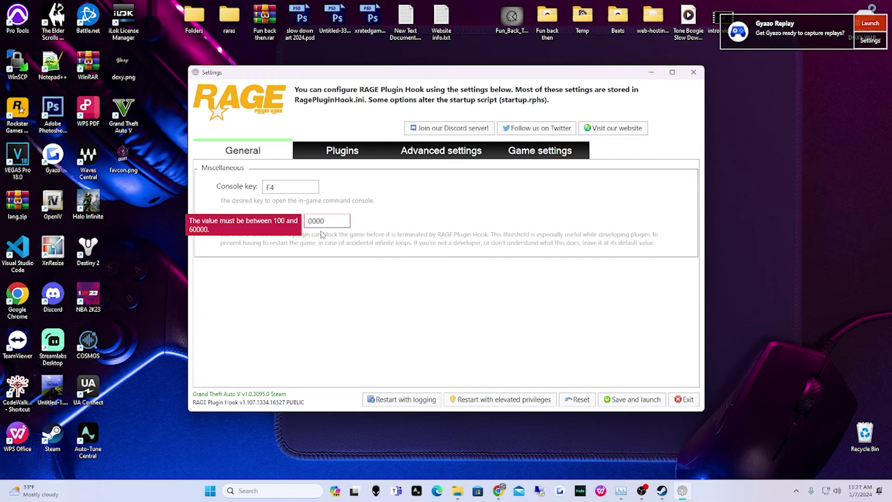
{"action": "type", "text": "6"}
{"action": "left_click", "coordinate": [343, 152]}
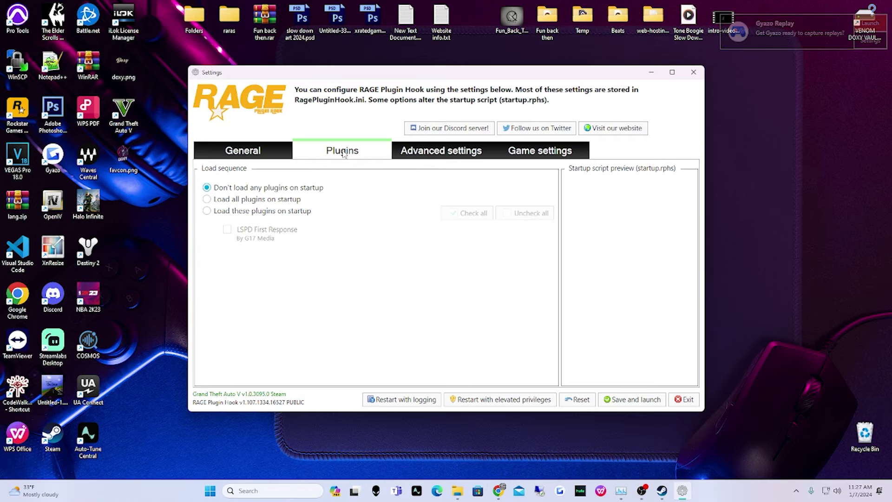
{"action": "left_click", "coordinate": [207, 211]}
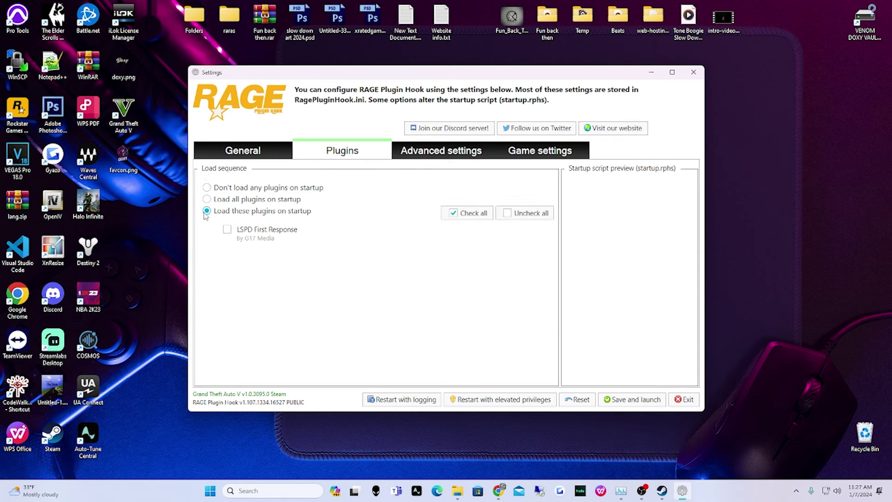
{"action": "left_click", "coordinate": [227, 230]}
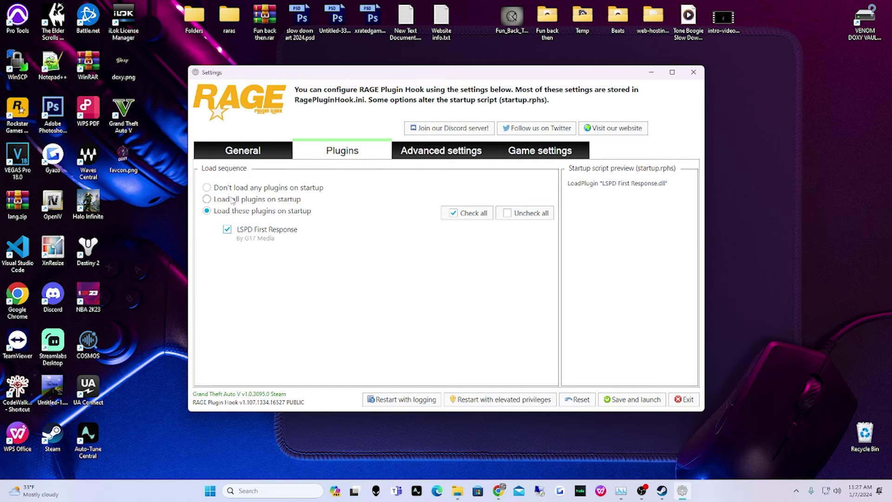
{"action": "left_click", "coordinate": [207, 200]}
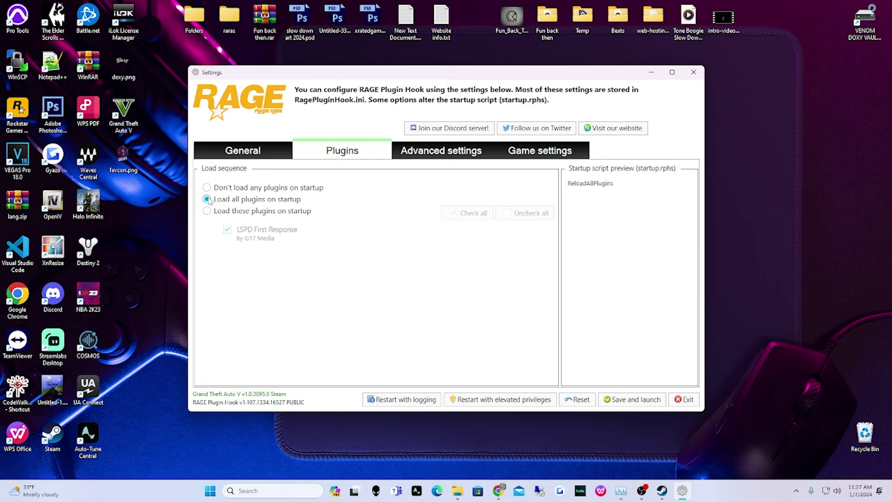
Back up the current game version, then save the settings and launch the game
{"action": "left_click", "coordinate": [460, 150]}
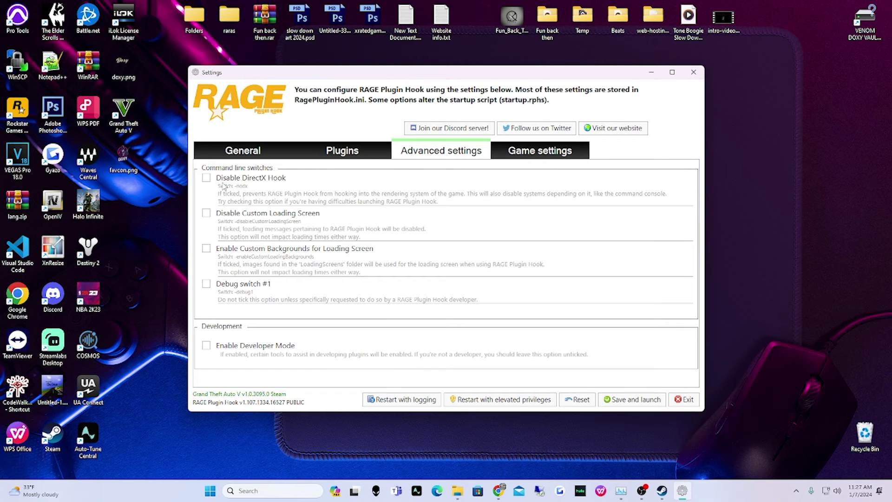
{"action": "left_click", "coordinate": [548, 152]}
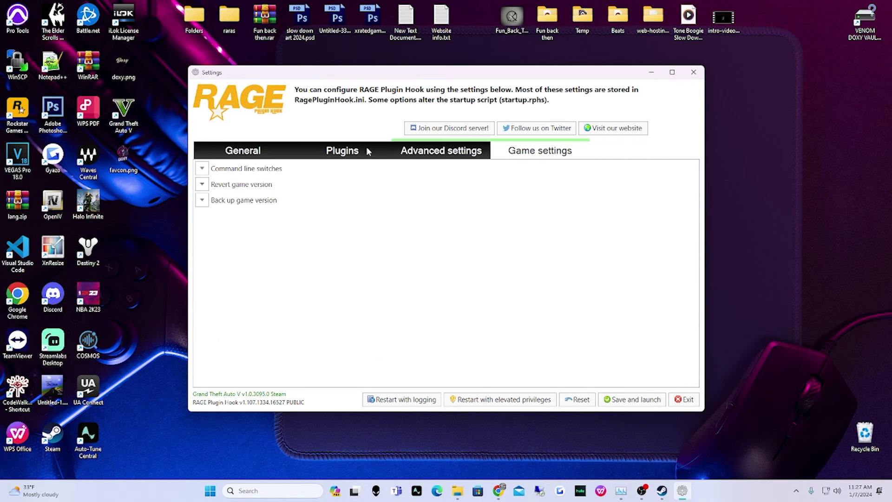
{"action": "left_click", "coordinate": [203, 202]}
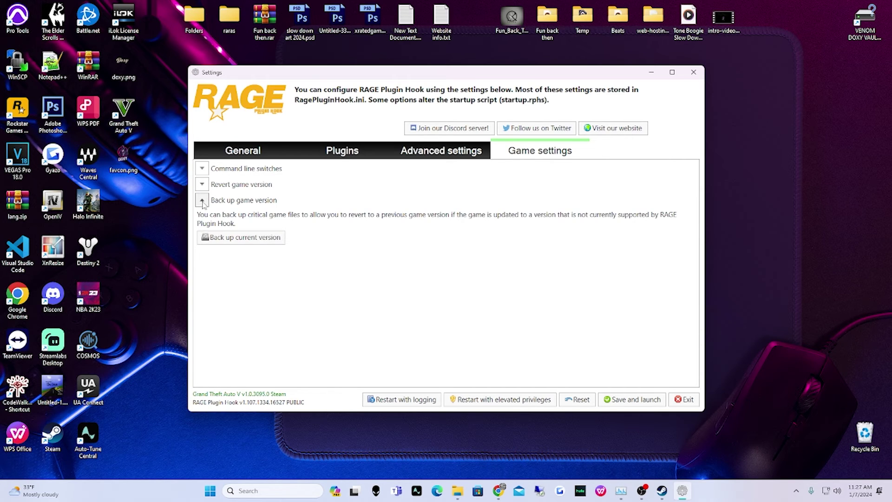
{"action": "left_click", "coordinate": [223, 238]}
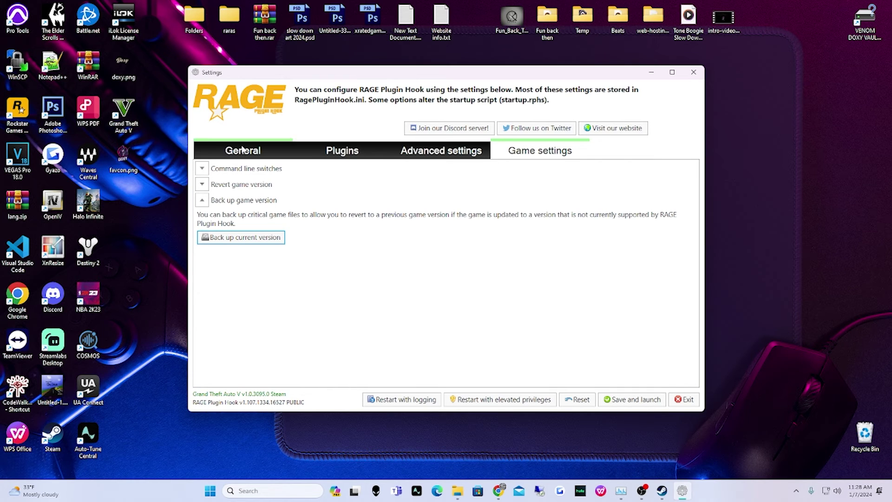
{"action": "left_click", "coordinate": [631, 402]}
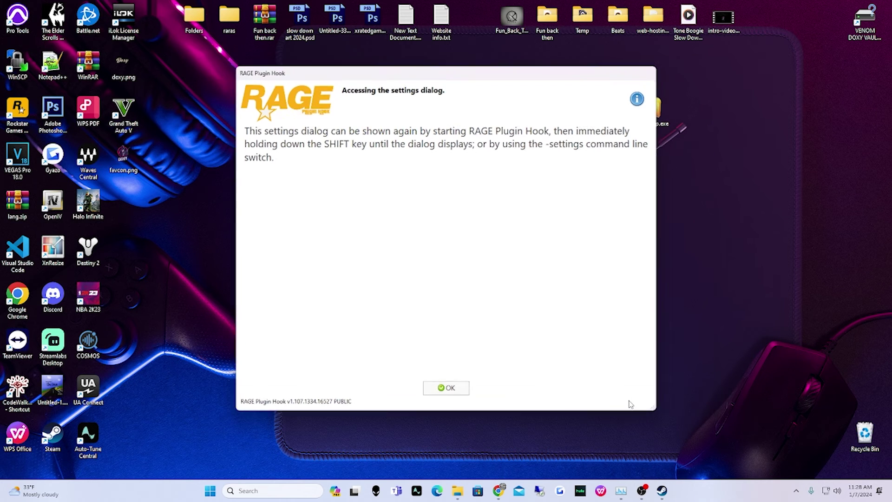
Dismiss the 'Accessing the settings dialog' notice so GTA V loads to its main menu
{"action": "left_click", "coordinate": [439, 390]}
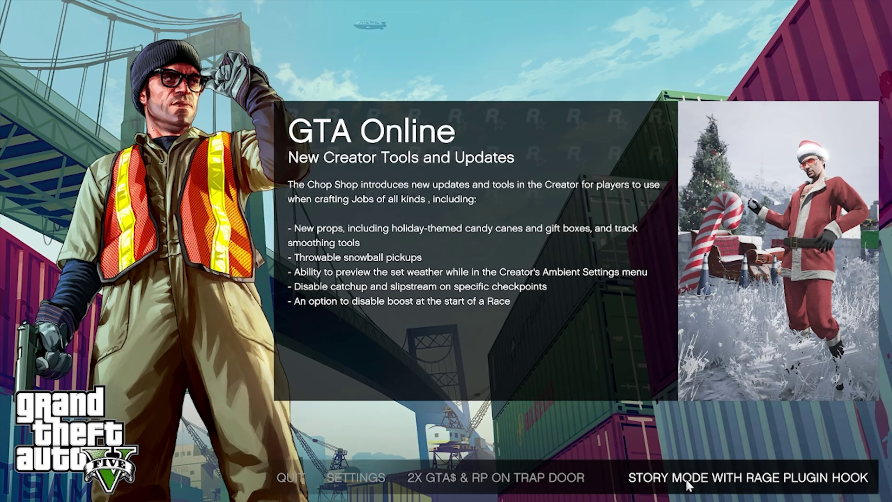
Start Story Mode with RAGE Plugin Hook and confirm overwriting the autosave
{"action": "left_click", "coordinate": [710, 481]}
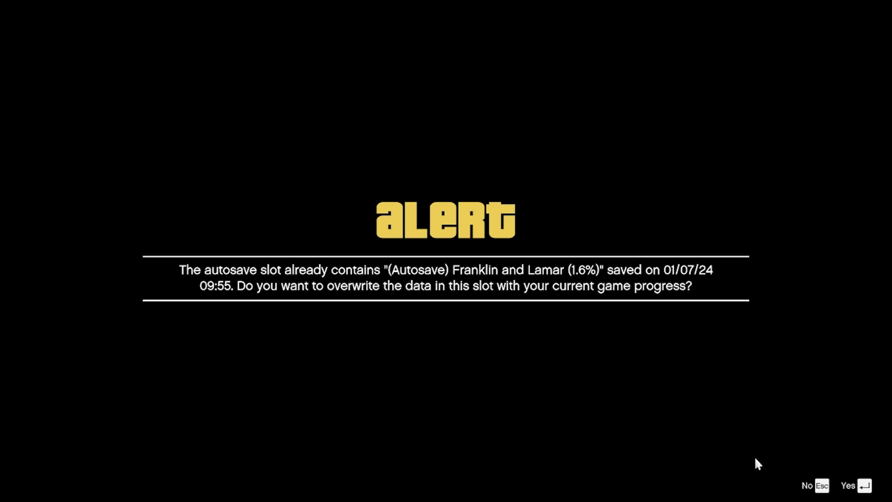
{"action": "left_click", "coordinate": [855, 485]}
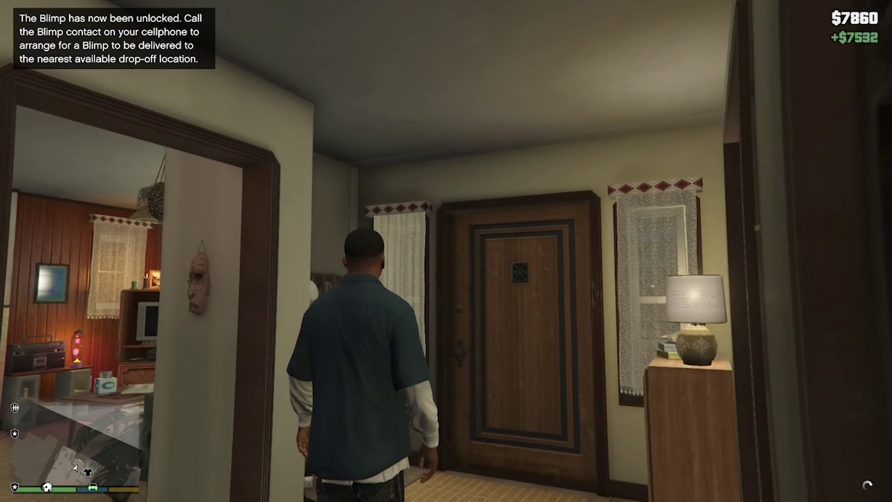
From the pause menu's LSPDFR tab, choose Character > Go to nearest Police Station
{"action": "key", "text": "Escape"}
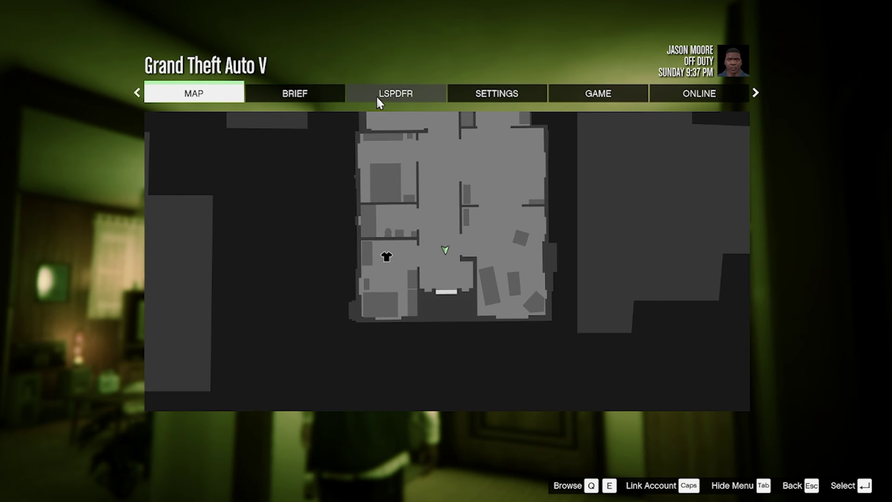
{"action": "left_click", "coordinate": [405, 91]}
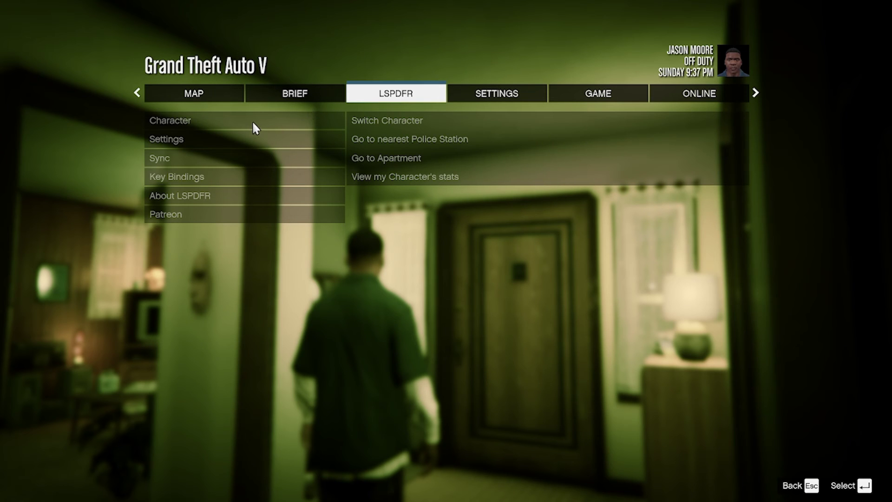
{"action": "left_click", "coordinate": [423, 142]}
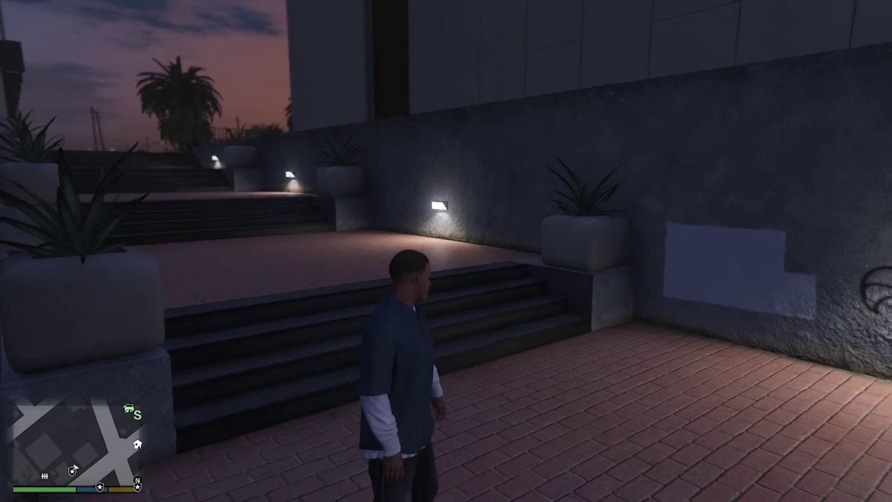
Run along the sidewalk to the Davis Sheriff Station doors and enter
{"action": "key", "text": "w"}
{"action": "key", "text": "space"}
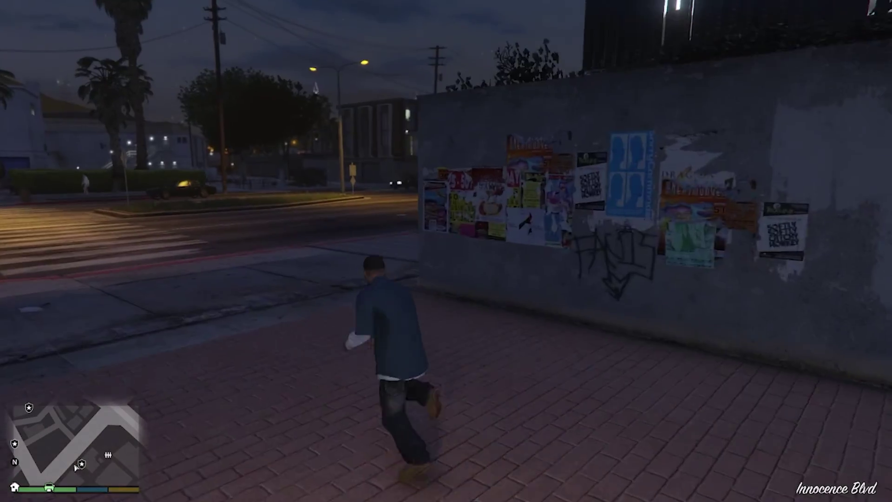
{"action": "key", "text": "w"}
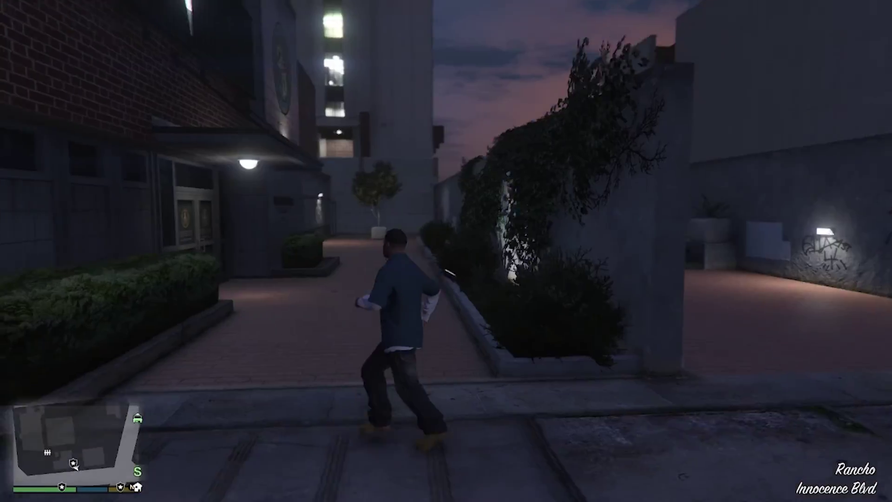
{"action": "key", "text": "w"}
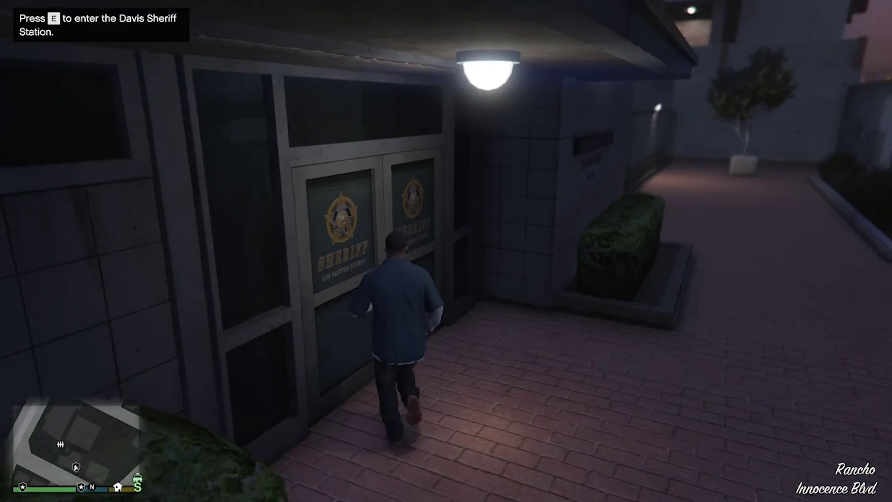
{"action": "key", "text": "e"}
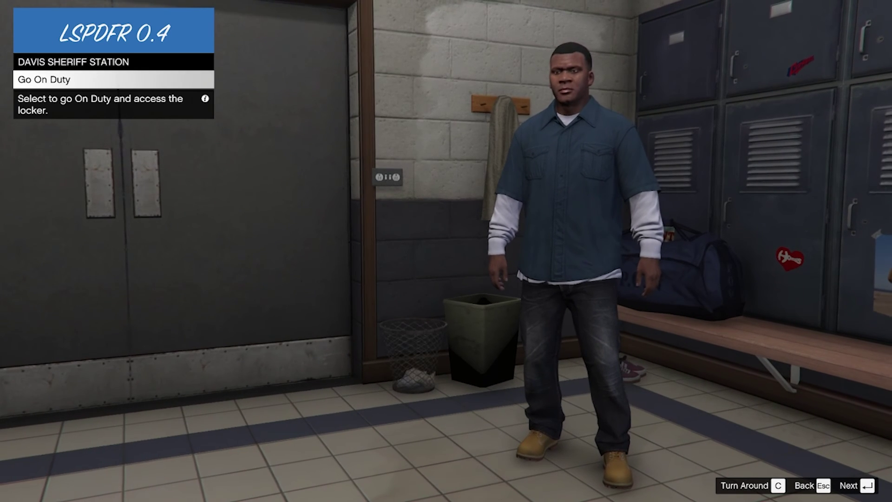
Go on duty and accept character selection to open the LSPDFR Character Creator
{"action": "key", "text": "Return"}
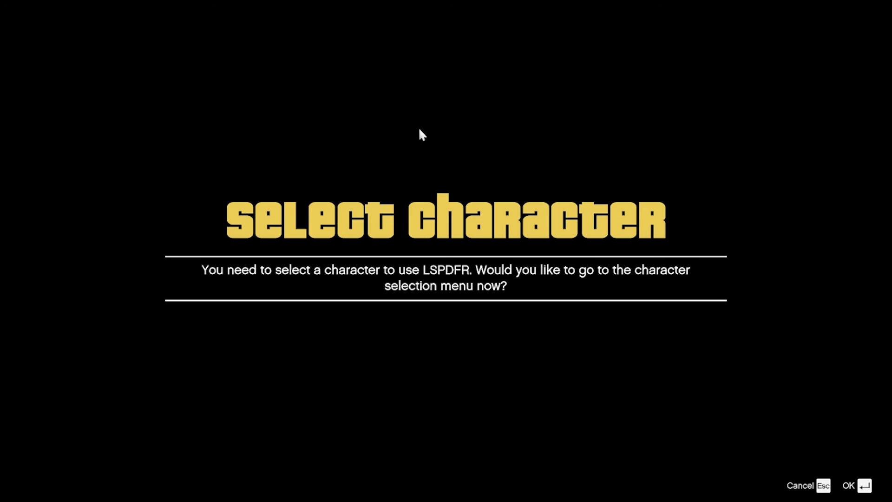
{"action": "key", "text": "Return"}
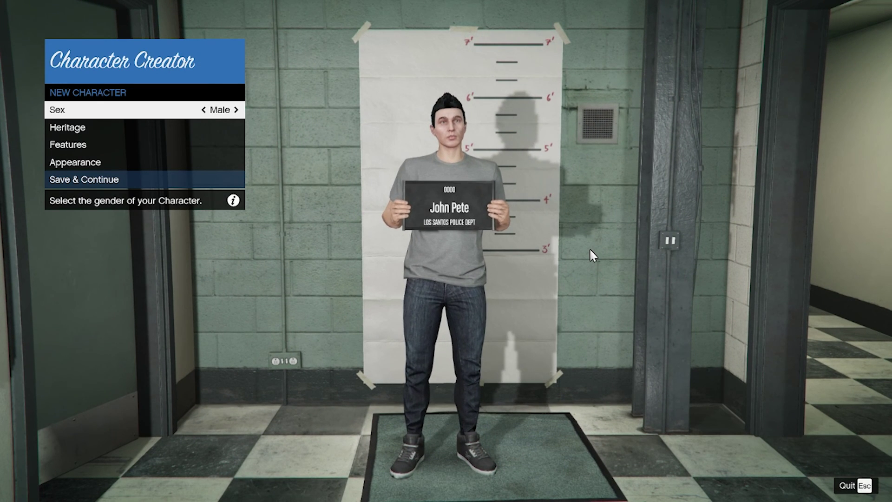
Save the new character, give it a first and last name, and use it
{"action": "key", "text": "Down"}
{"action": "key", "text": "Down"}
{"action": "key", "text": "Down"}
{"action": "key", "text": "Down"}
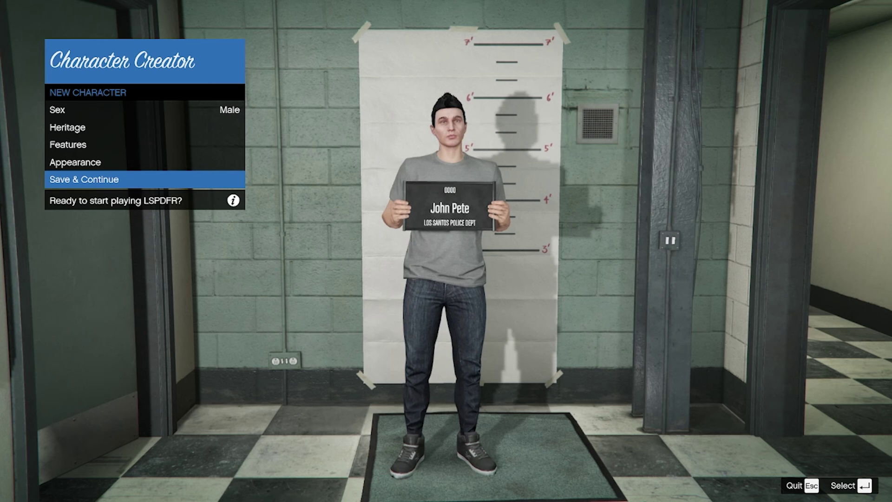
{"action": "key", "text": "Return"}
{"action": "key", "text": "BackSpace"}
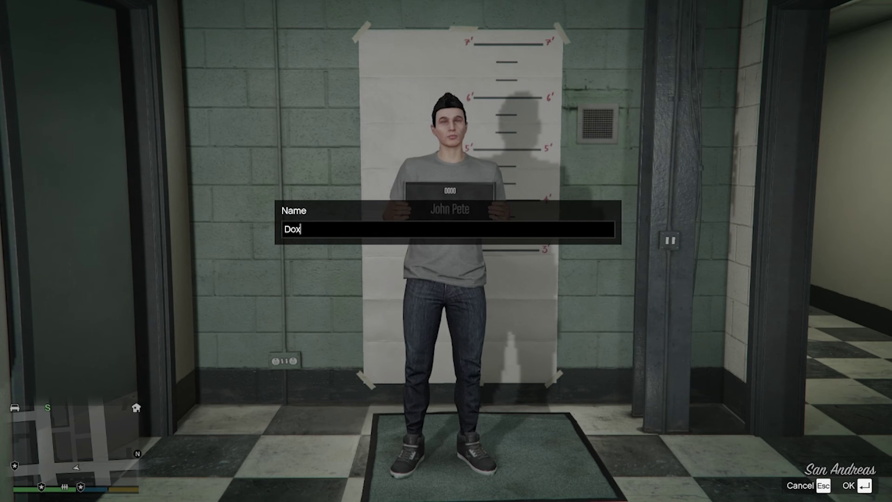
{"action": "key", "text": "Return"}
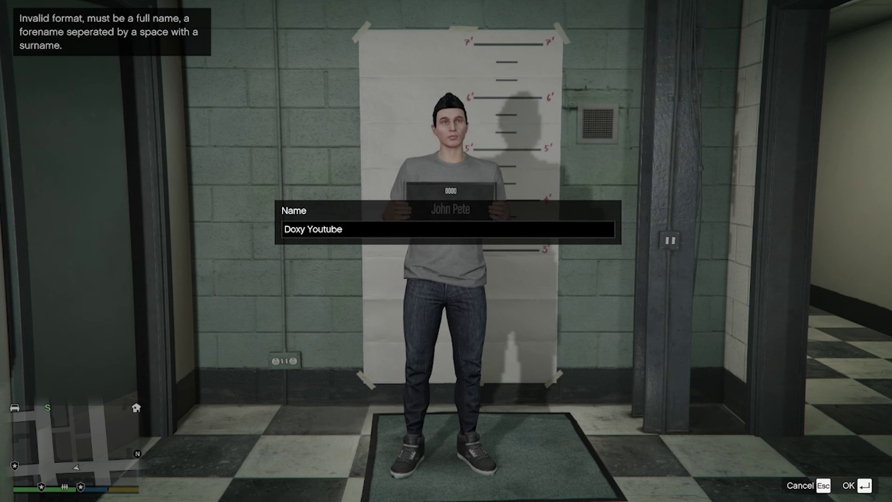
{"action": "key", "text": "Return"}
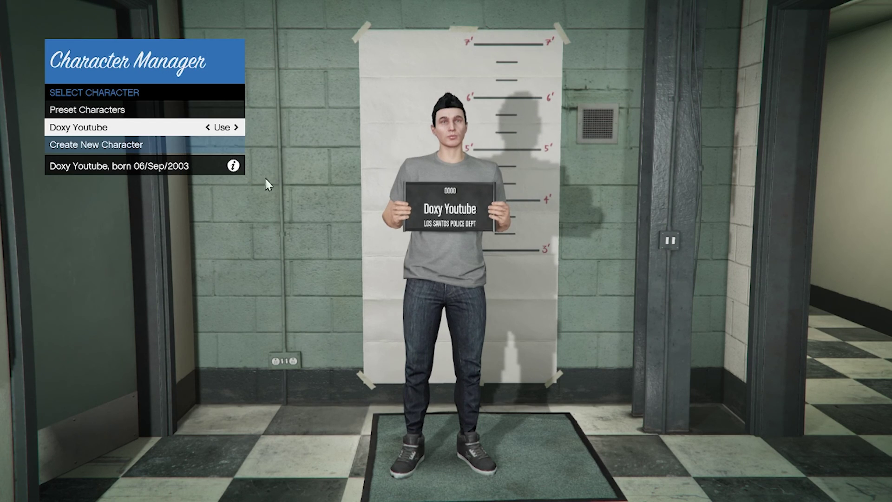
{"action": "left_click", "coordinate": [183, 130]}
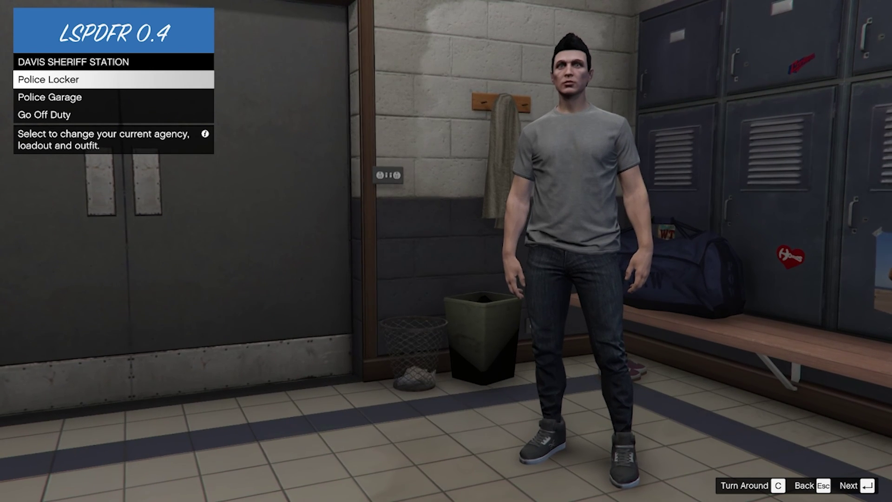
In the Police Garage, pick the LSPD Police Cruiser and continue
{"action": "key", "text": "Down"}
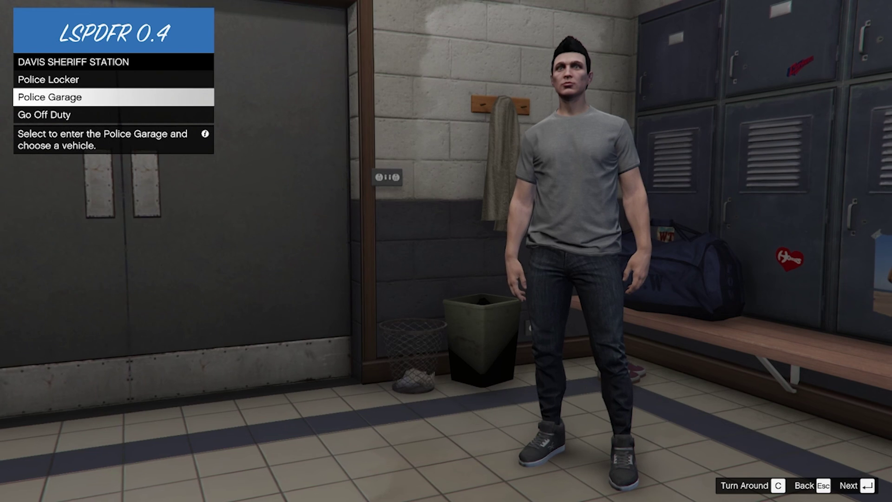
{"action": "key", "text": "Return"}
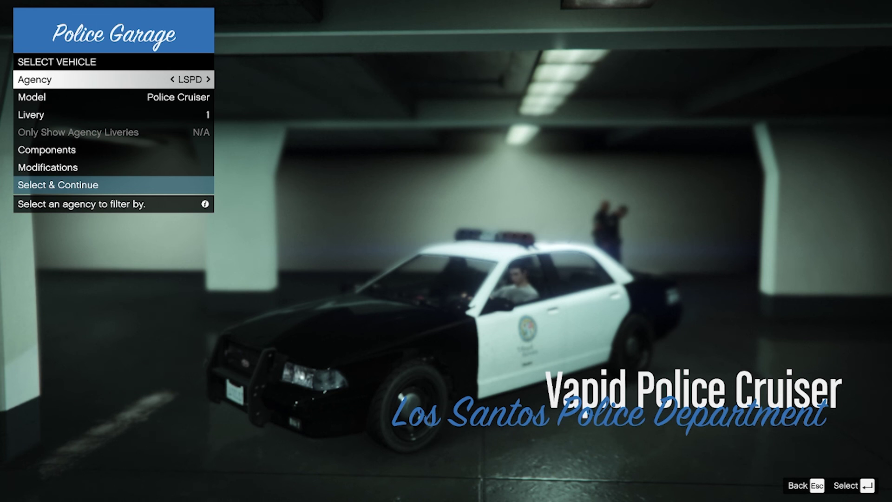
{"action": "key", "text": "Down"}
{"action": "key", "text": "Down"}
{"action": "key", "text": "Down"}
{"action": "key", "text": "Down"}
{"action": "key", "text": "Down"}
{"action": "key", "text": "Return"}
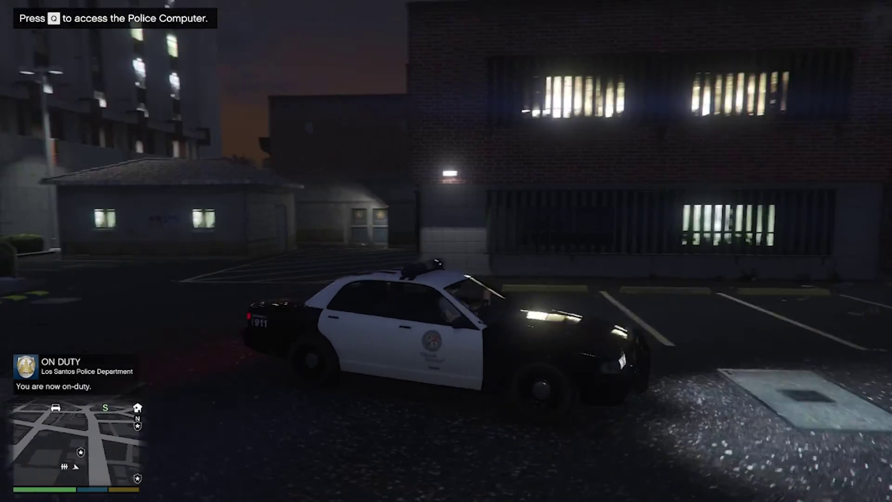
{"action": "key", "text": "Escape"}
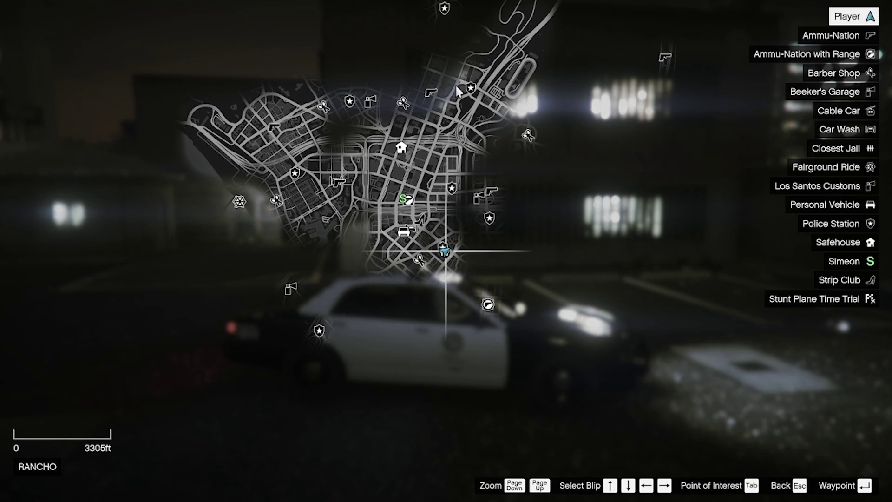
{"action": "scroll", "coordinate": [385, 129], "scroll_direction": "up", "scroll_amount": 3}
{"action": "scroll", "coordinate": [386, 129], "scroll_direction": "down", "scroll_amount": 3}
{"action": "left_click_drag", "start_coordinate": [501, 116], "coordinate": [710, 299]}
{"action": "left_click_drag", "start_coordinate": [601, 30], "coordinate": [325, 209]}
{"action": "left_click_drag", "start_coordinate": [292, 357], "coordinate": [375, 57]}
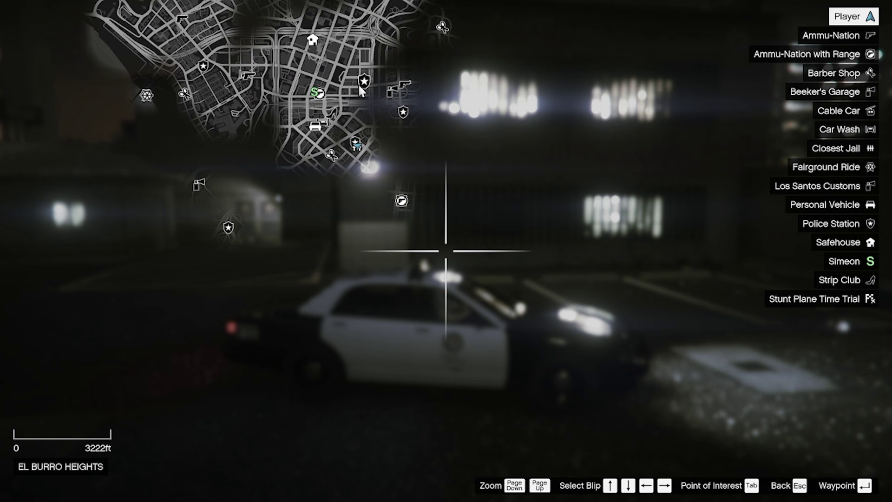
{"action": "left_click_drag", "start_coordinate": [298, 68], "coordinate": [391, 303]}
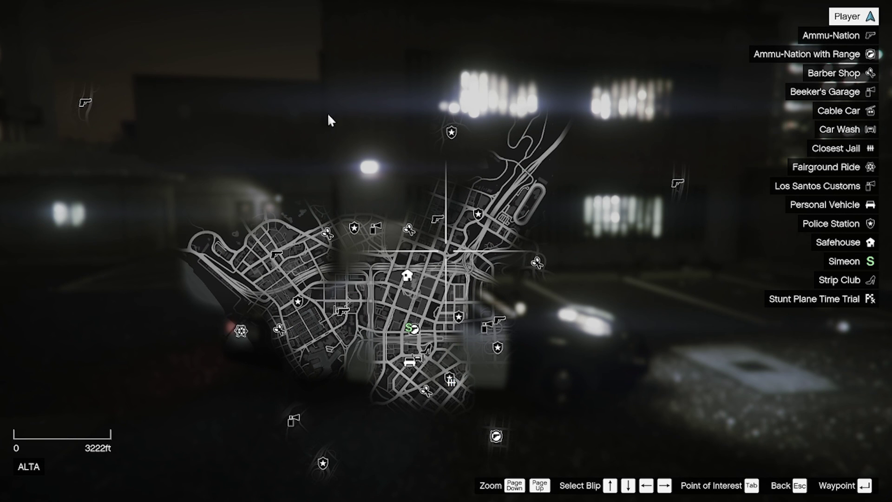
{"action": "left_click_drag", "start_coordinate": [464, 311], "coordinate": [284, 426]}
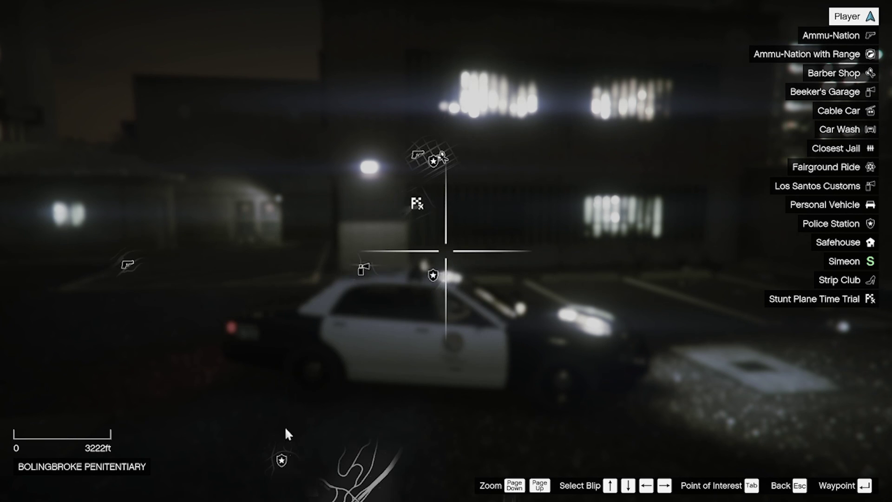
{"action": "left_click_drag", "start_coordinate": [54, 215], "coordinate": [389, 173]}
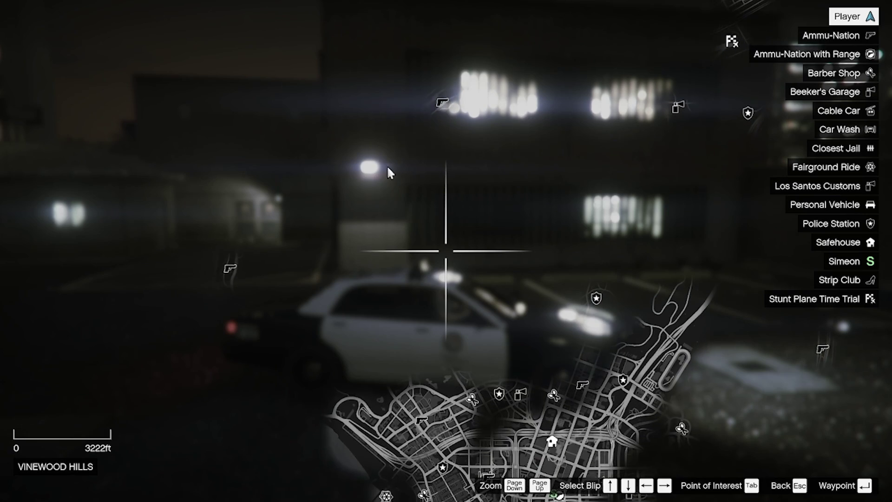
{"action": "key", "text": "Escape"}
{"action": "key", "text": "Escape"}
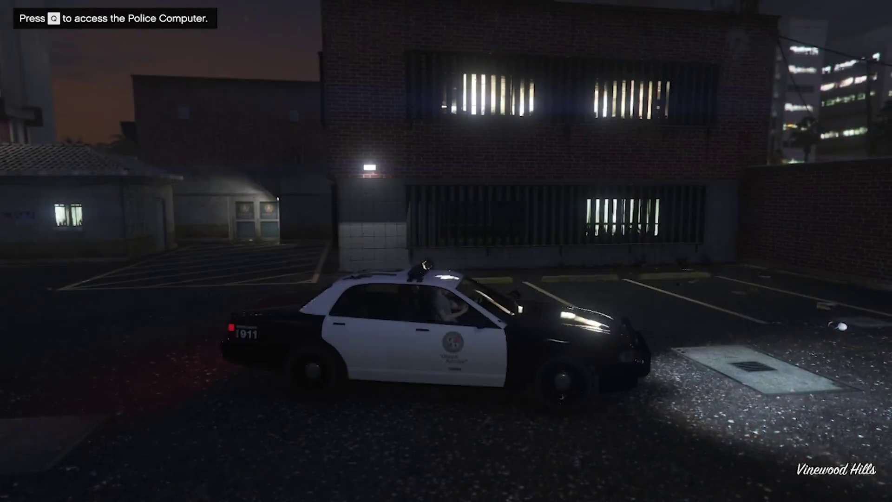